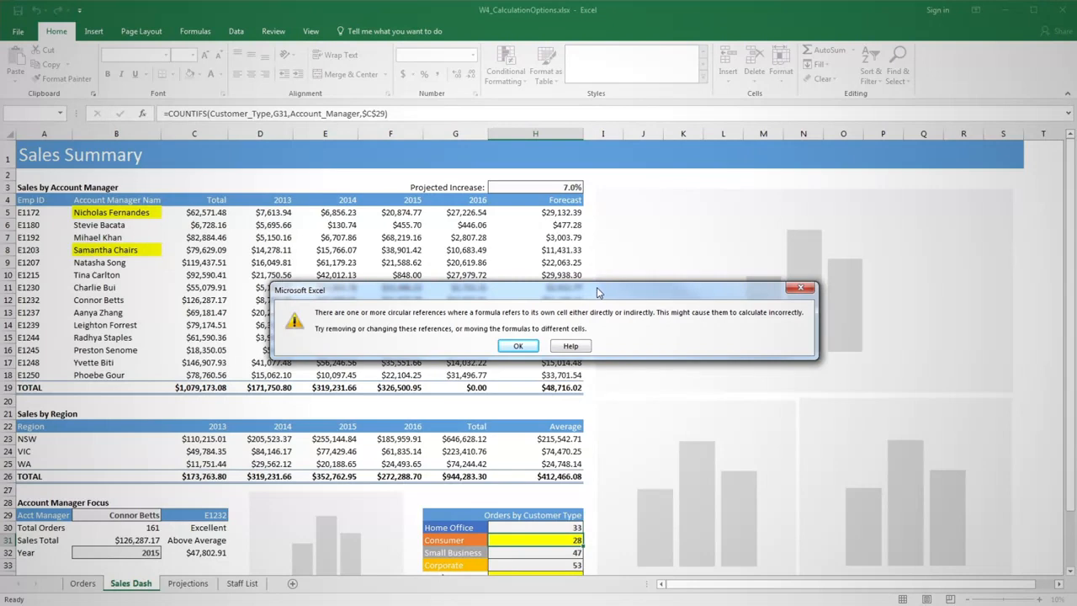
Dismiss the circular reference warning and go to the circular reference in cell G19 through error checking.
click(528, 347)
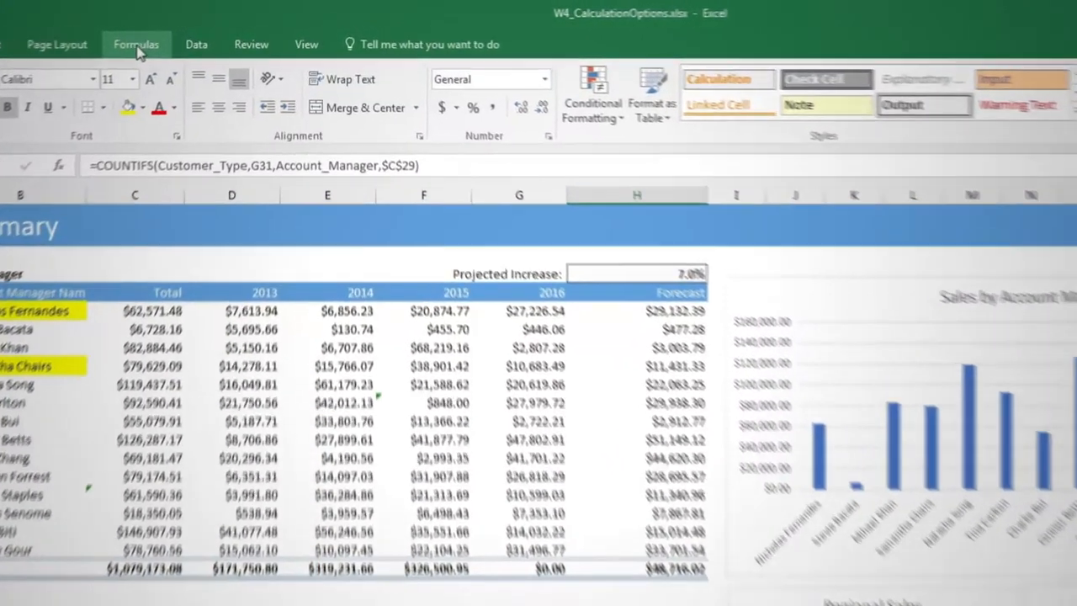
click(194, 31)
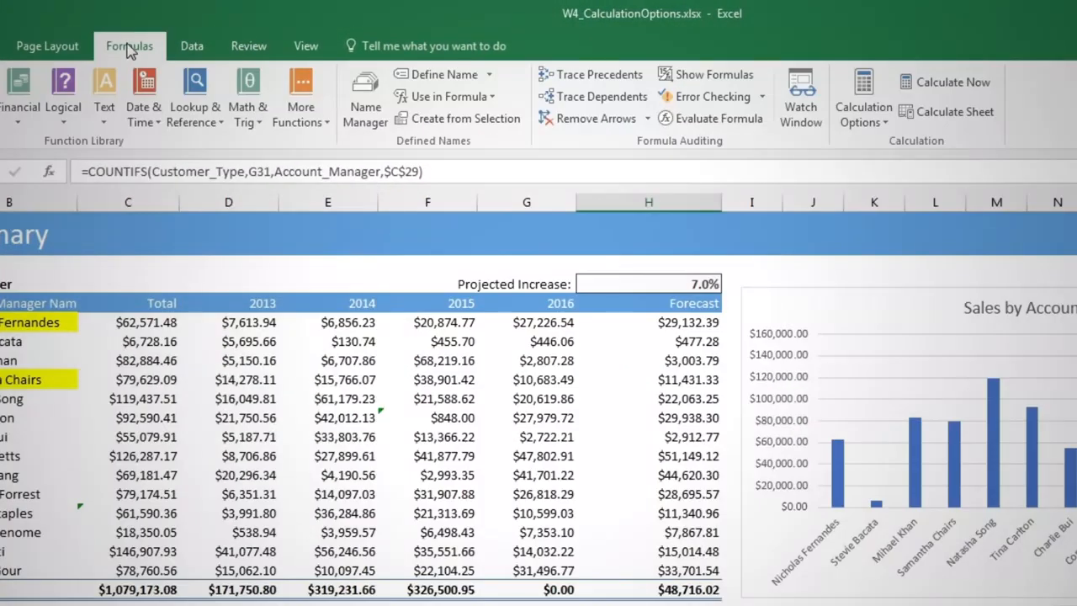
click(763, 98)
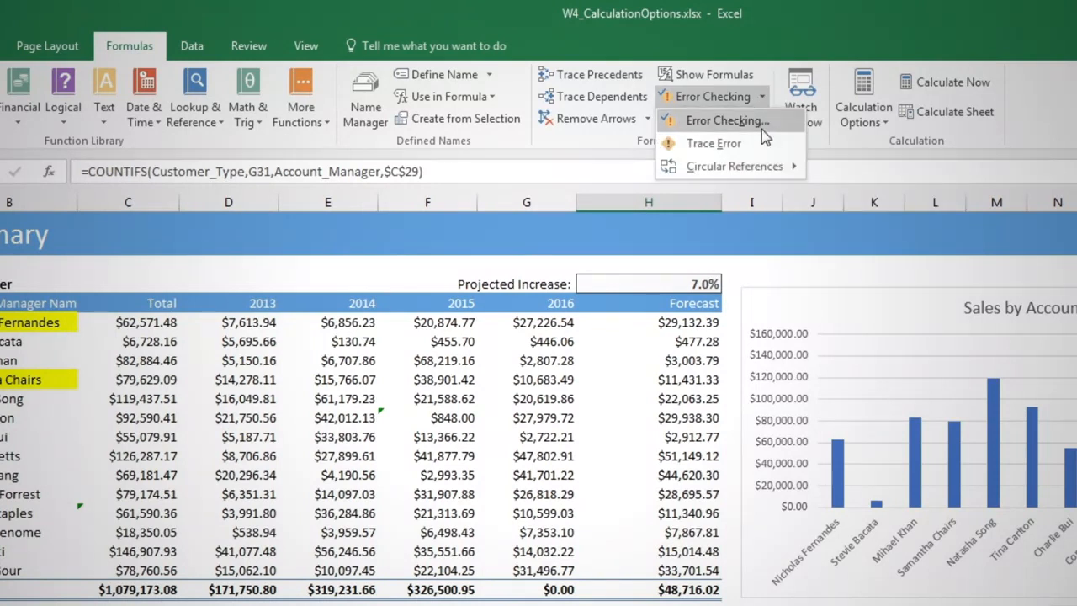
mouse_move(765, 164)
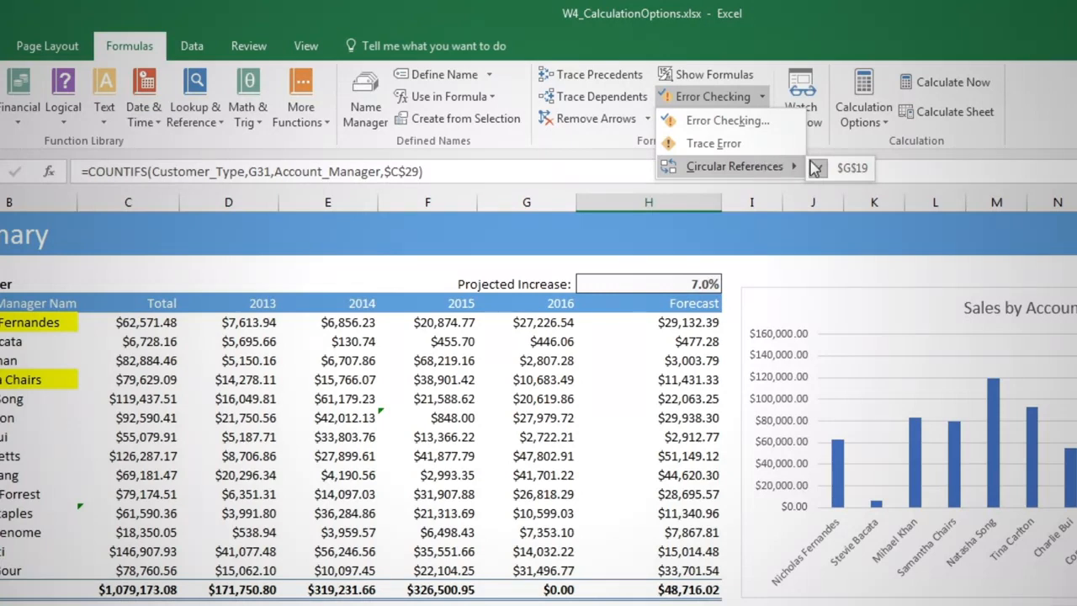
click(851, 167)
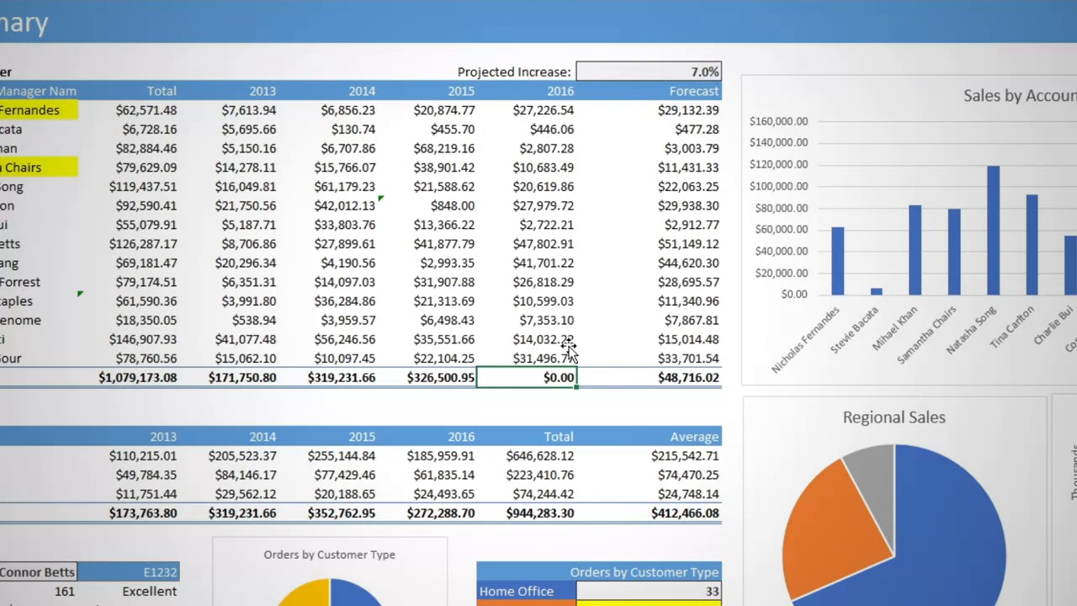
Correct the 2016 total in G19 so that its formula sums G5:G18.
double_click(570, 376)
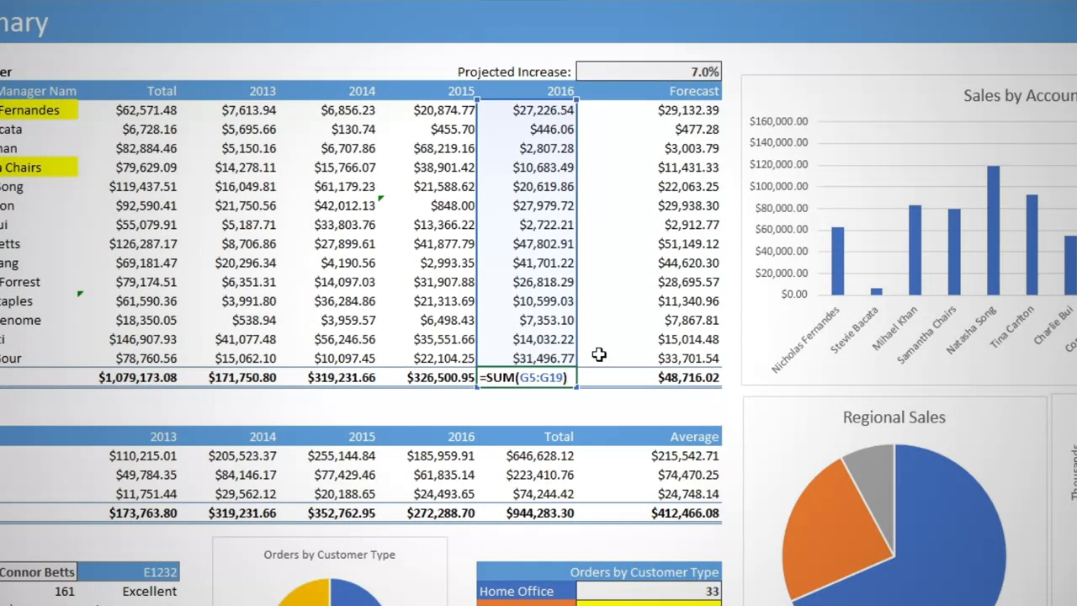
key(Left)
key(Left)
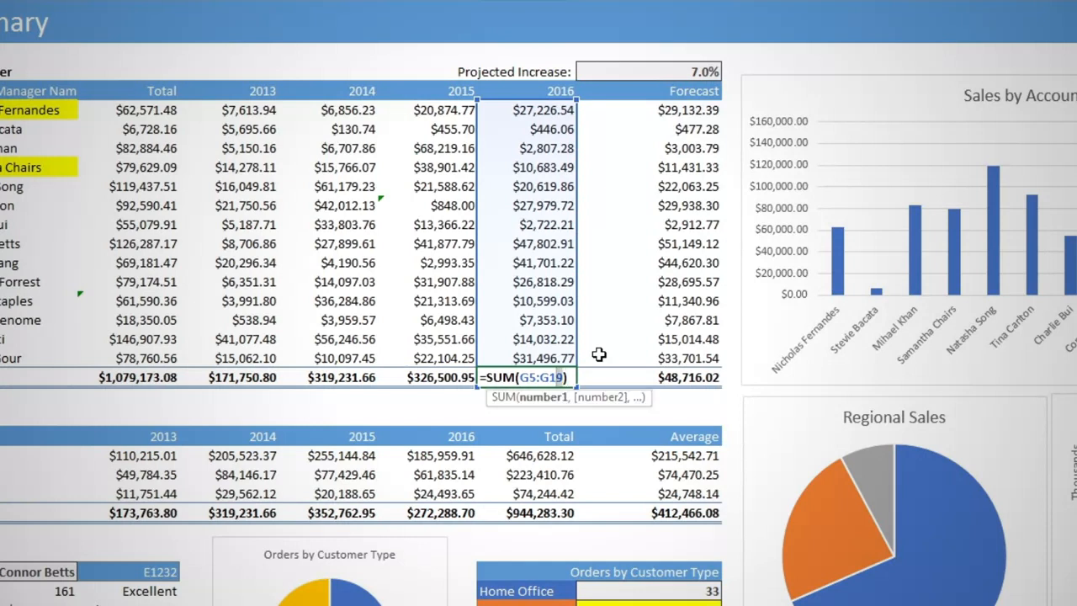
key(Delete)
text(8)
key(Return)
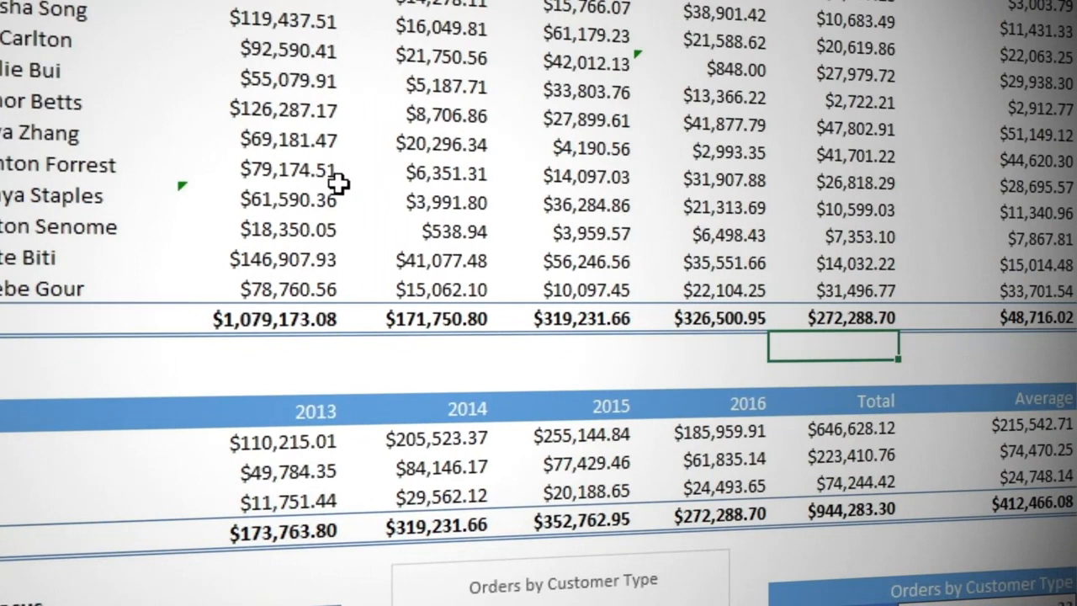
Inspect the inconsistent formula in C15 and replace it with the formula copied from the cell above.
click(301, 196)
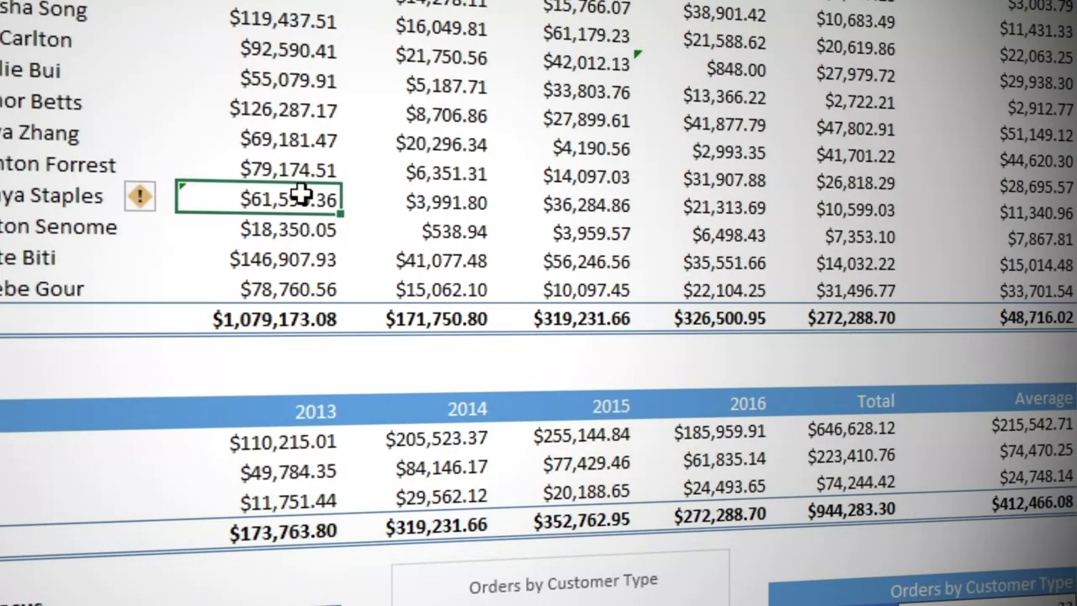
mouse_move(165, 195)
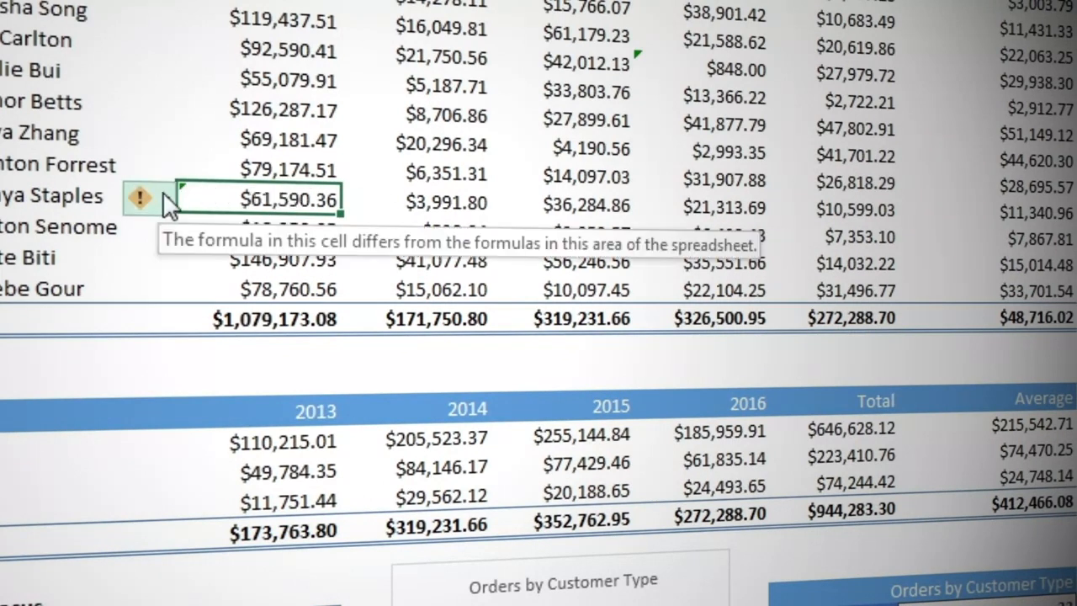
click(165, 199)
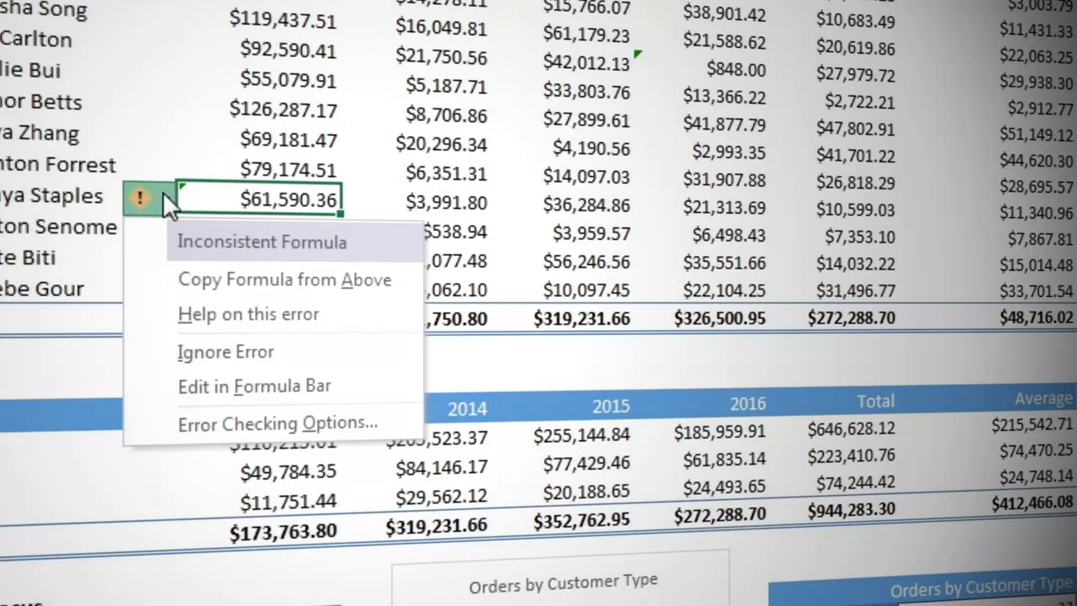
click(250, 199)
double_click(252, 199)
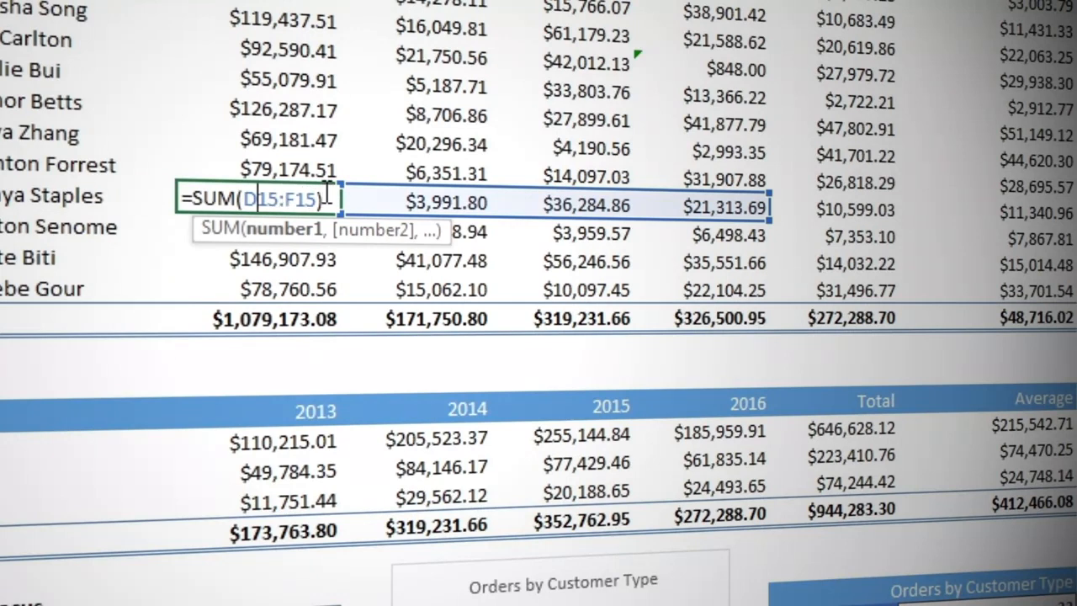
key(Left)
key(Left)
key(Left)
key(Left)
key(Left)
key(Left)
key(Left)
key(ctrl+Return)
click(162, 199)
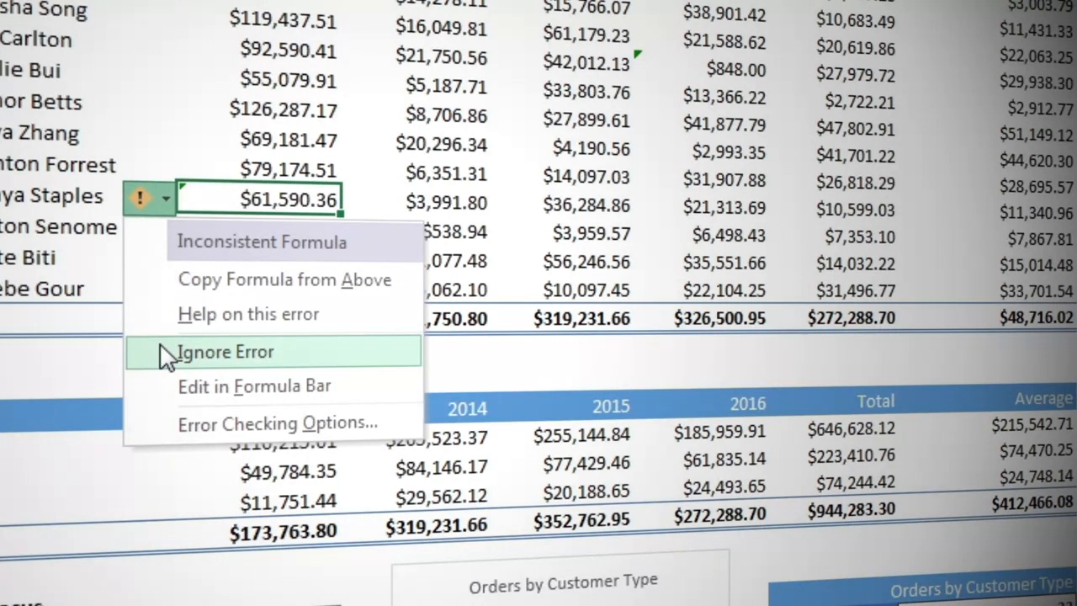
click(181, 286)
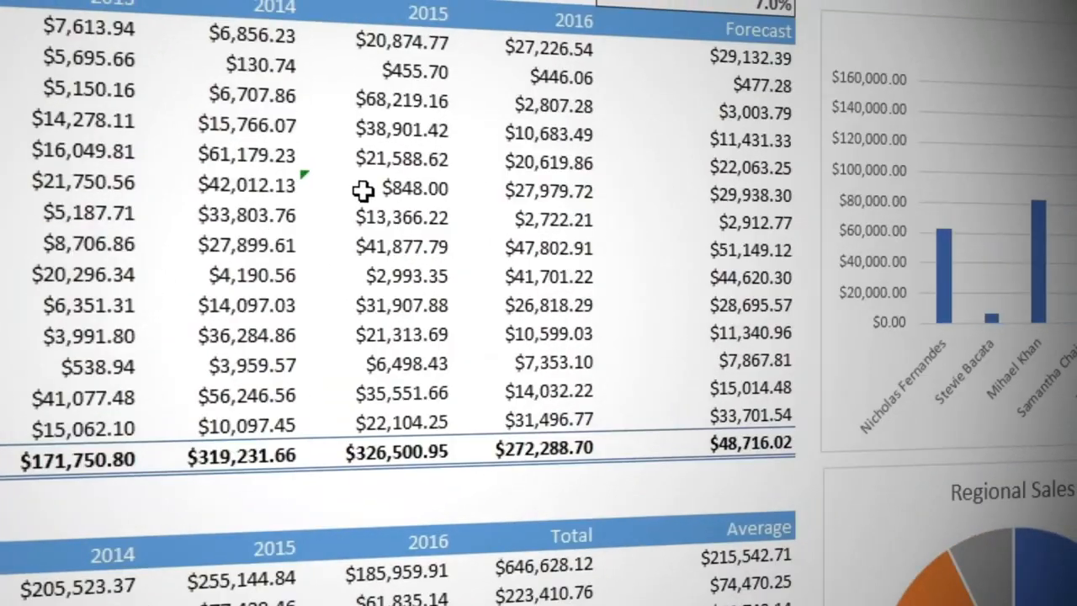
Open the error checking options from flagged cell F10, view the error indicator colours, and set workbook calculation to Manual.
click(698, 70)
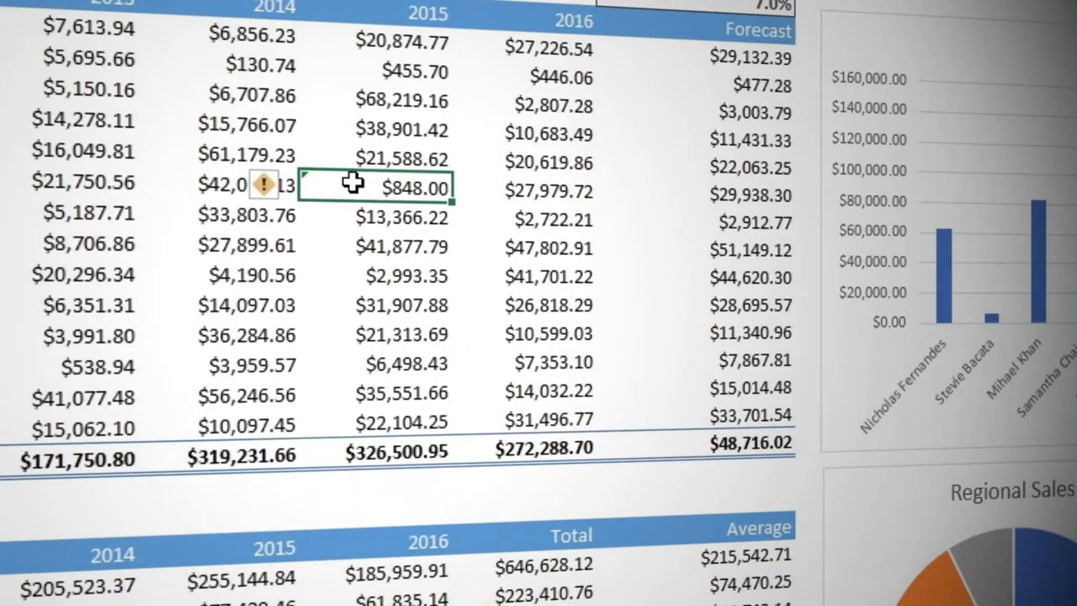
click(285, 189)
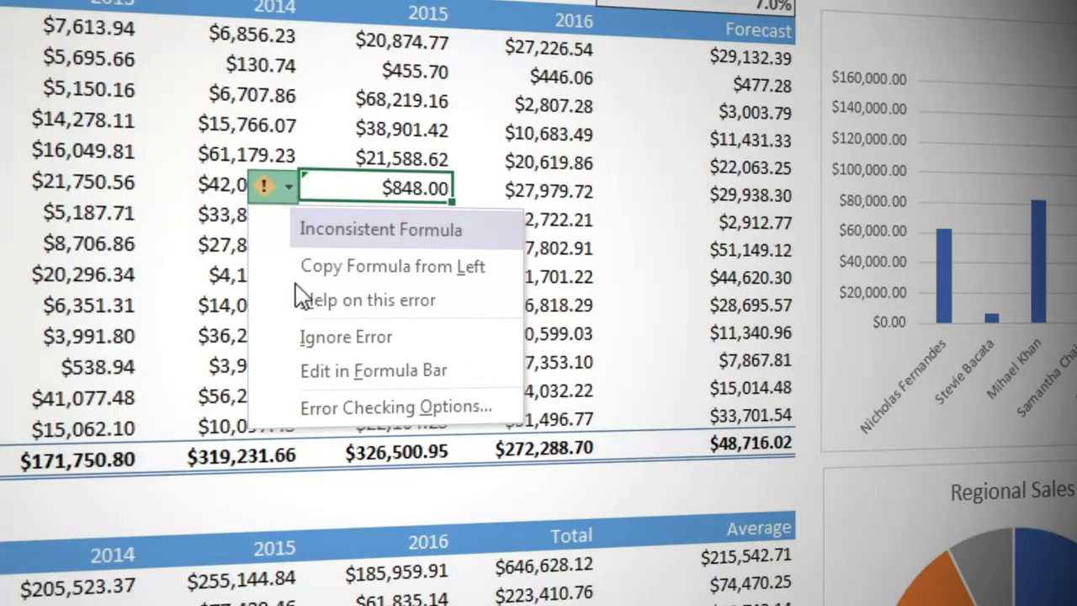
click(318, 406)
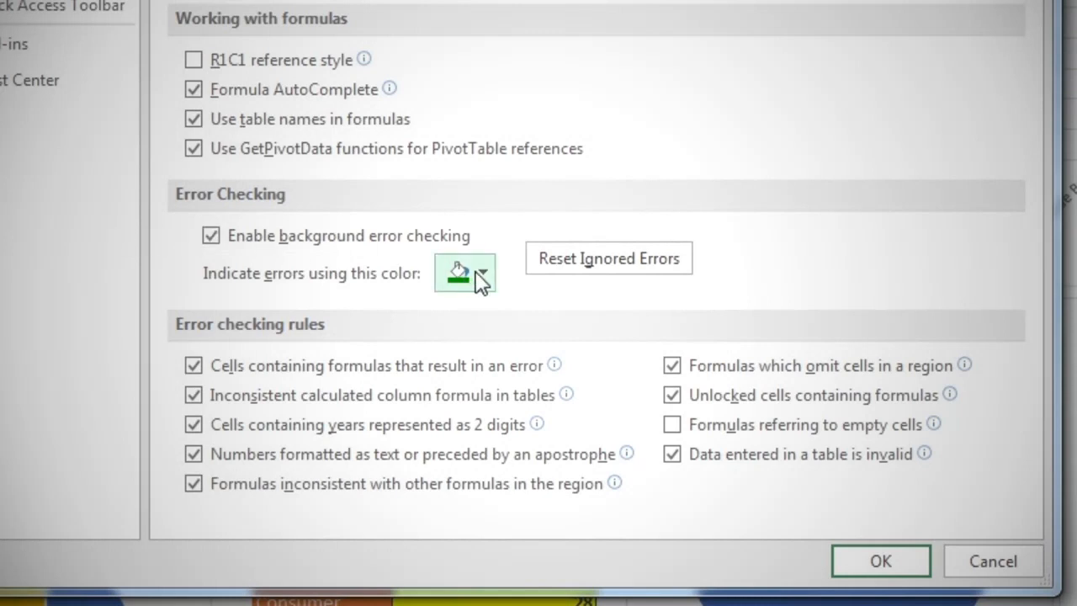
click(479, 277)
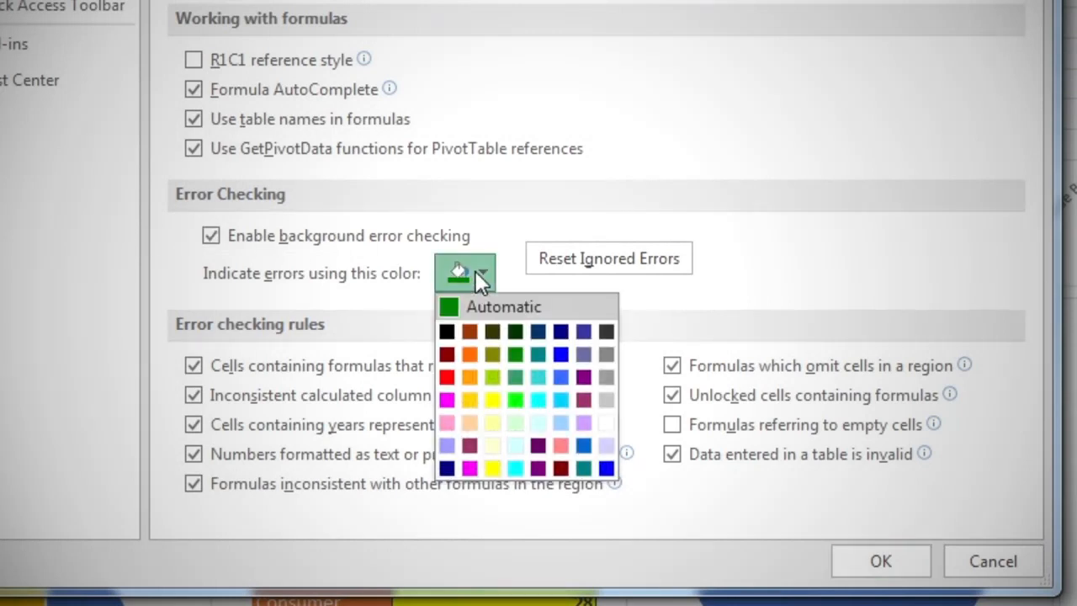
click(497, 237)
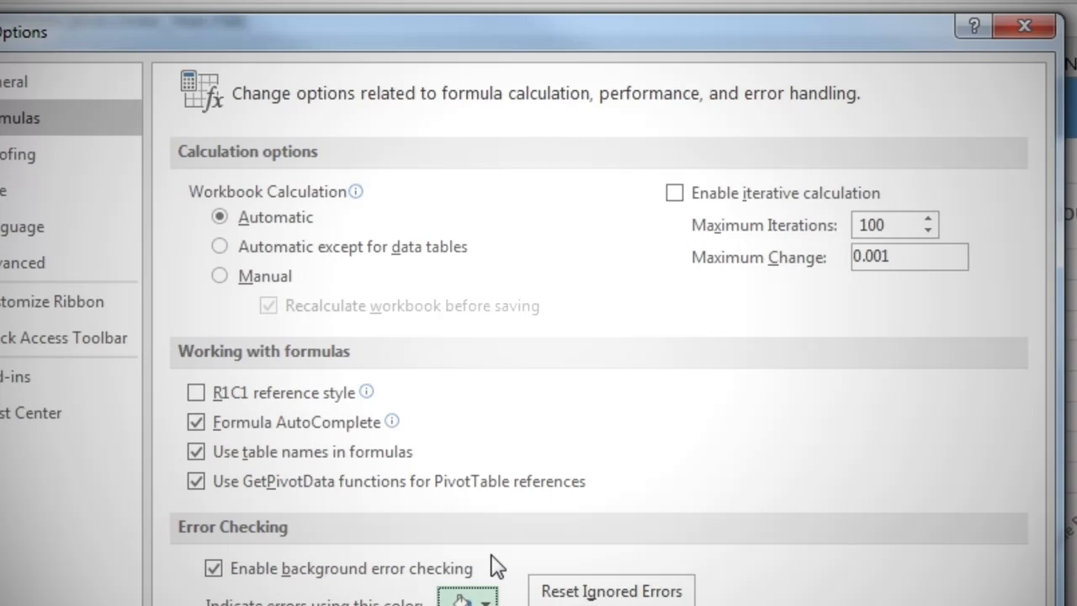
click(224, 280)
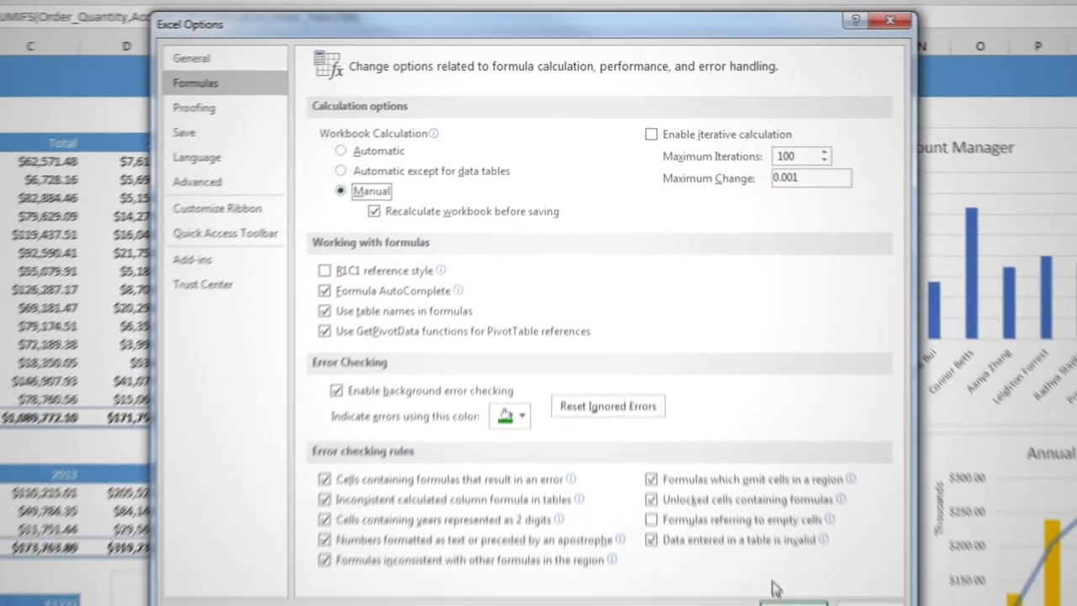
click(776, 588)
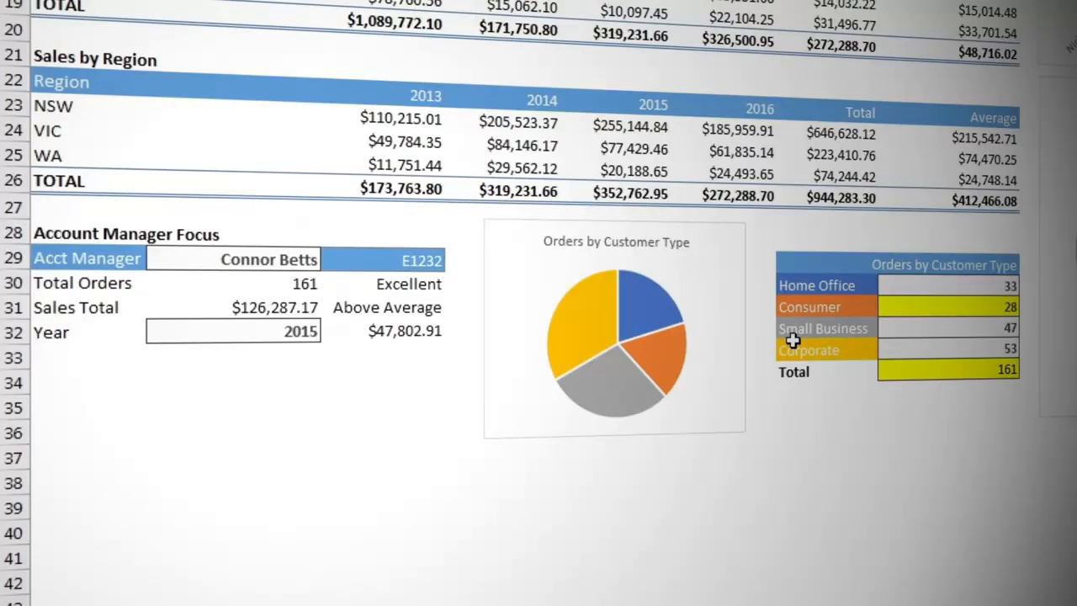
Choose the second-to-last account manager from the list in B29 and recalculate the workbook.
click(283, 256)
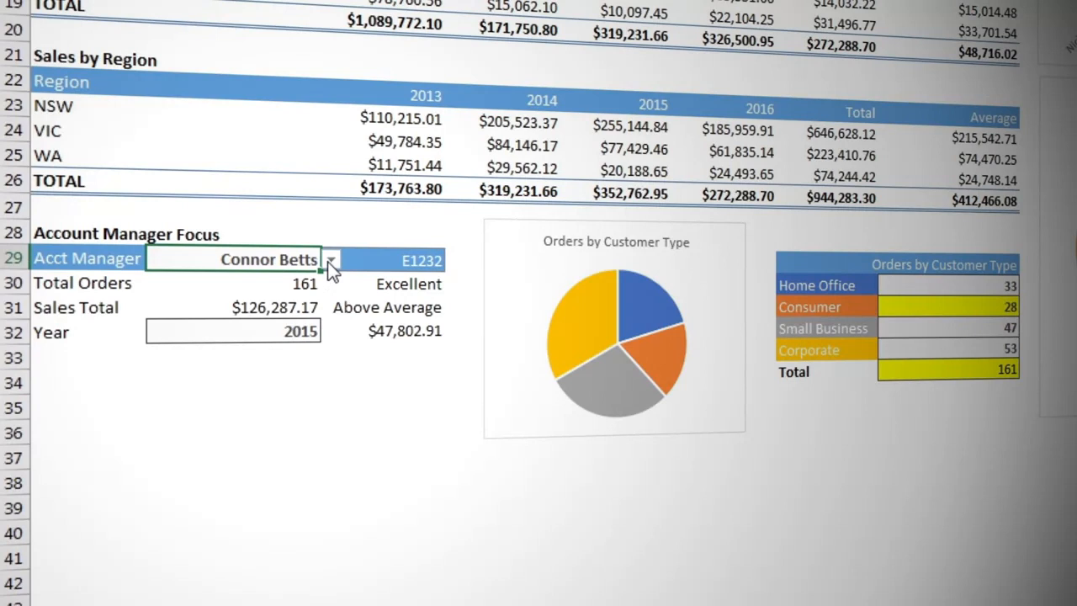
click(332, 261)
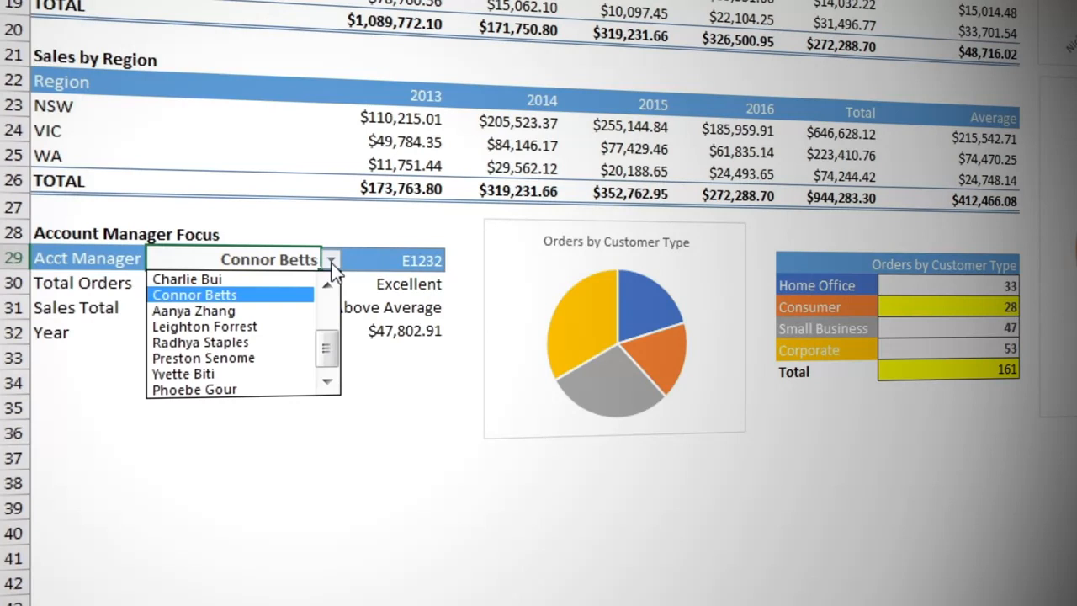
click(283, 374)
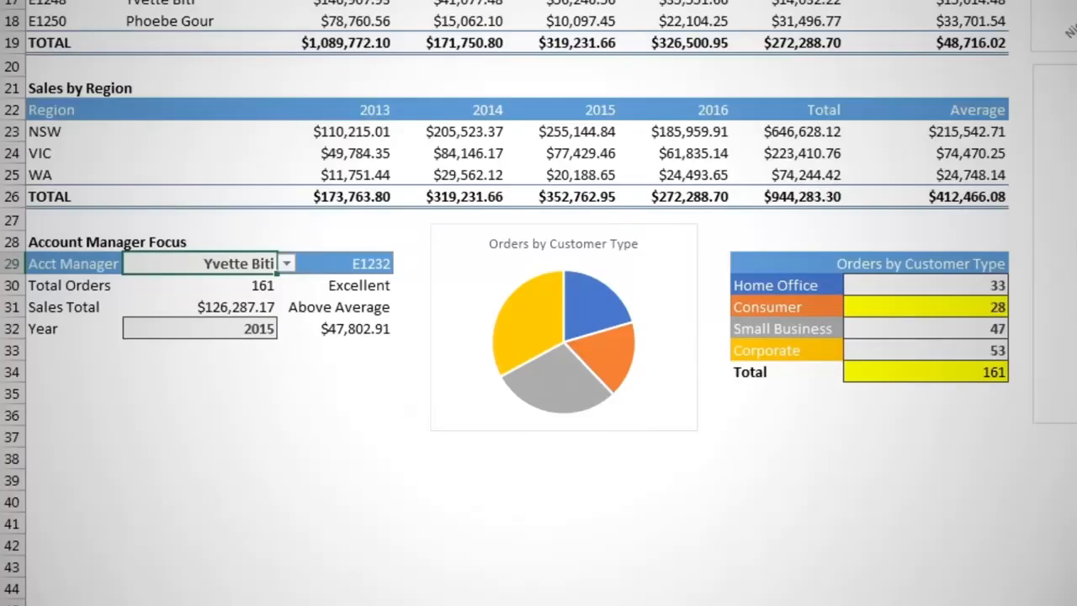
key(F9)
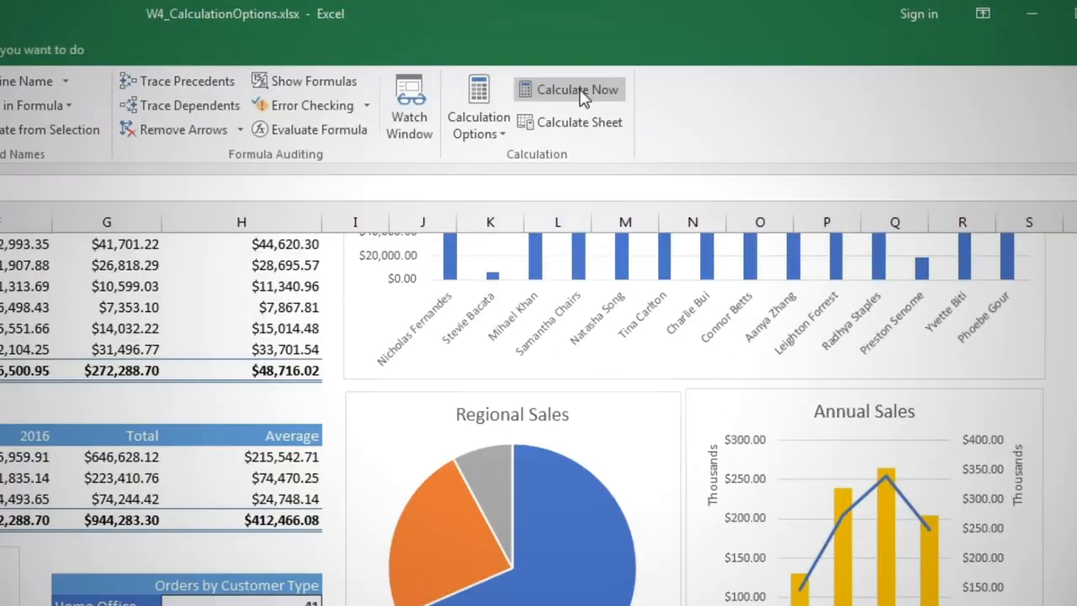
Set the calculation option to Automatic and reselect the original account manager in B29.
click(484, 127)
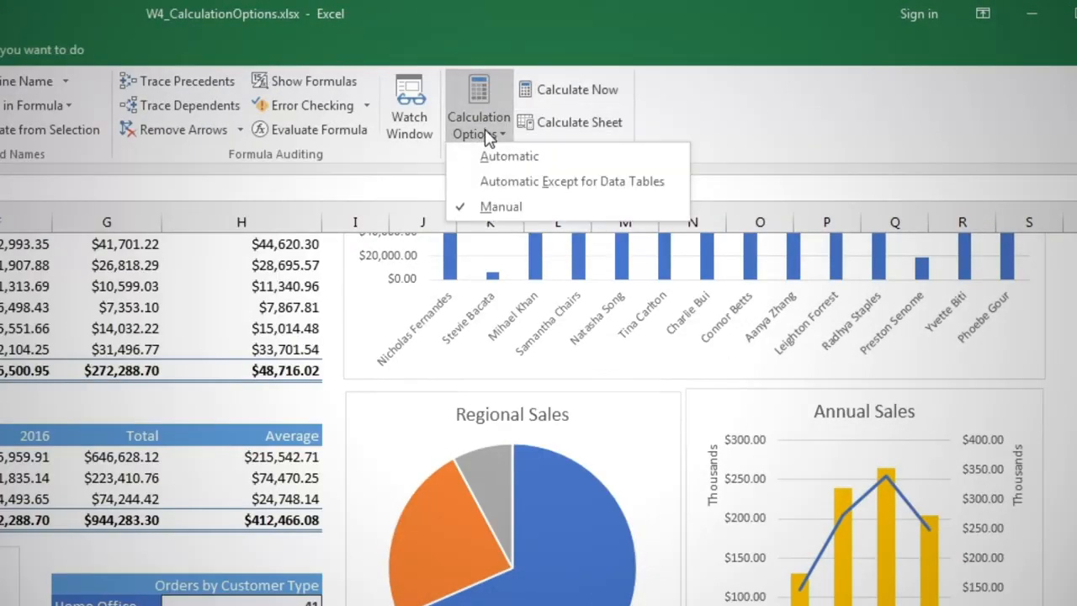
click(496, 158)
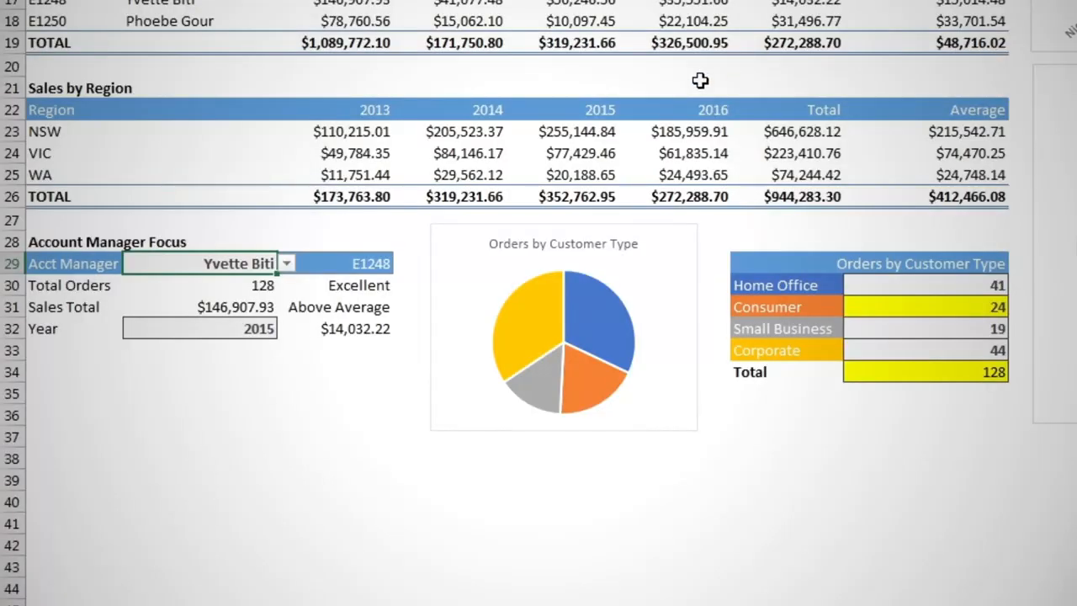
click(286, 264)
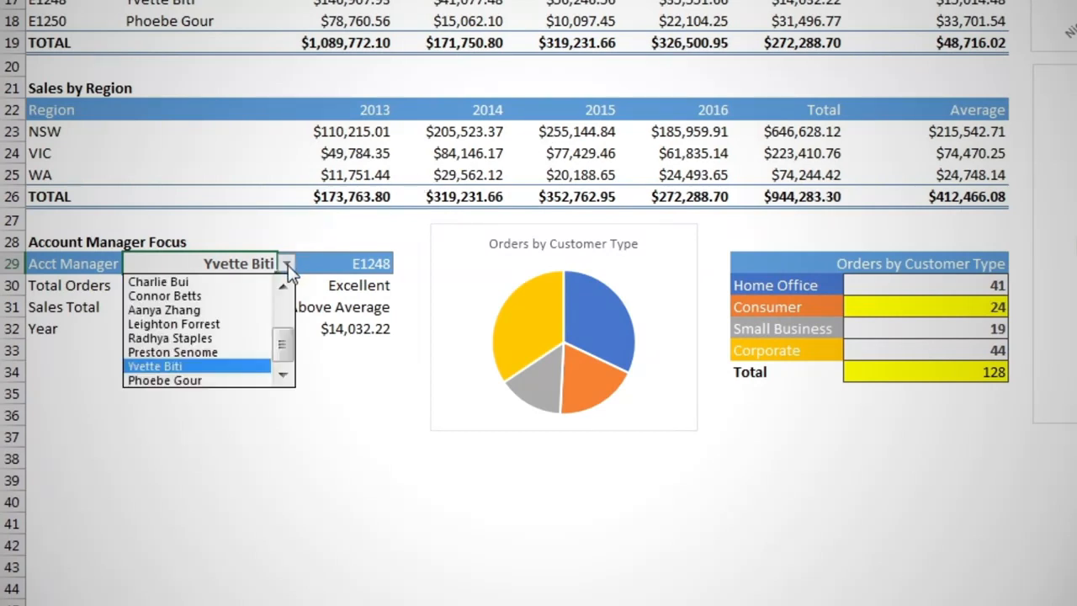
click(247, 298)
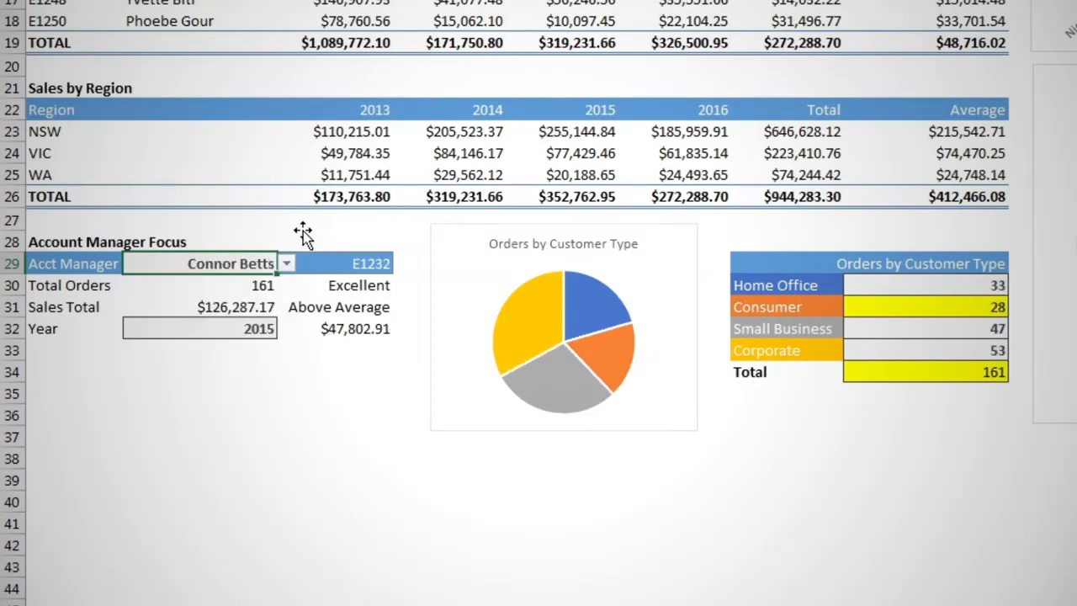